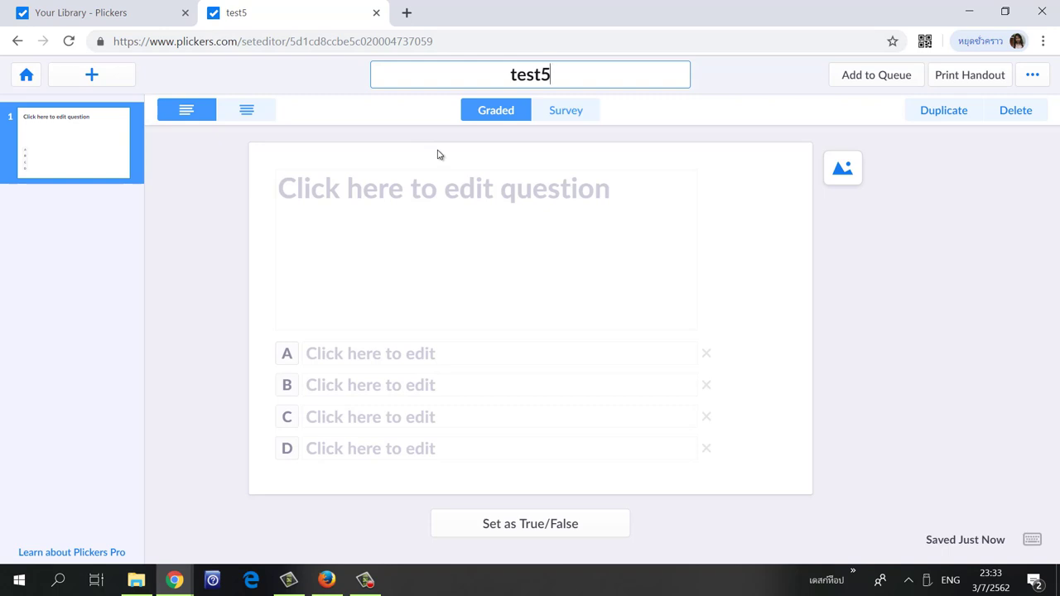
Step: Keep the question type as Graded and enter "ข้อใดถูก" as the question text
{"action": "left_click", "coordinate": [565, 111]}
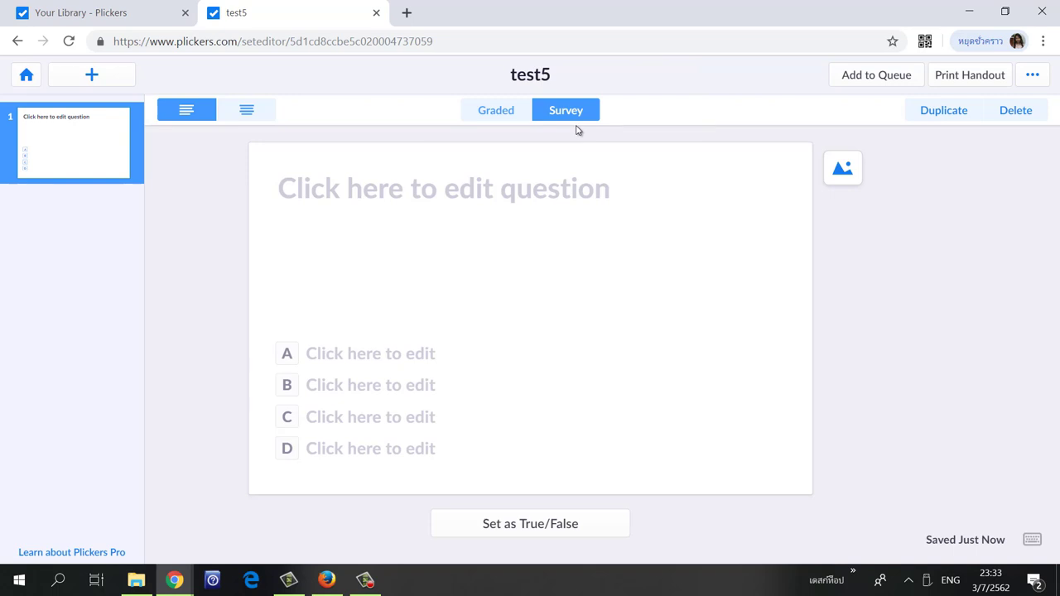
{"action": "left_click", "coordinate": [487, 116]}
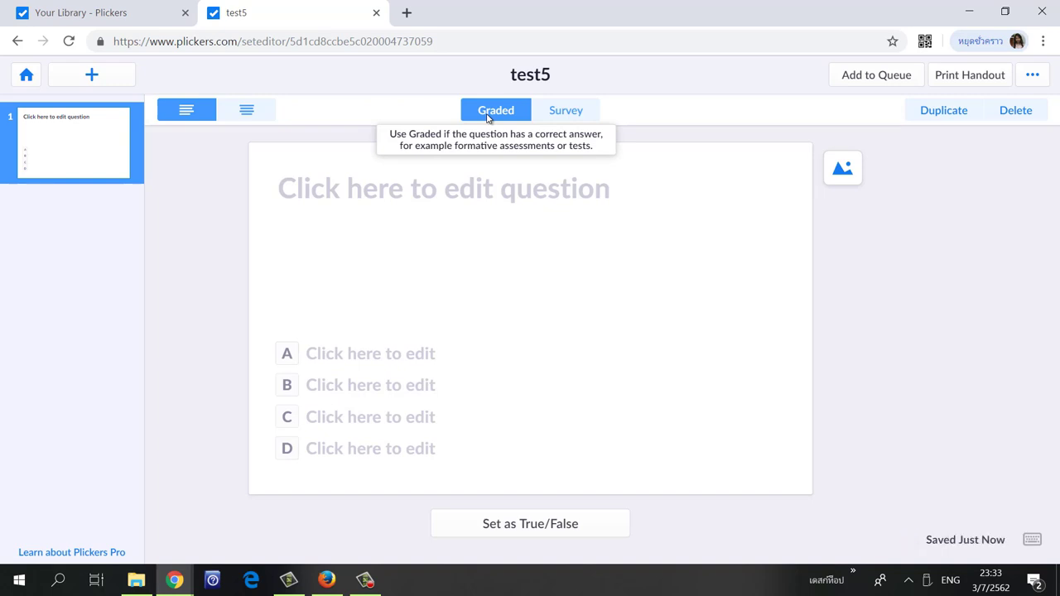
{"action": "left_click", "coordinate": [388, 193]}
{"action": "type", "text": "-"}
{"action": "key", "text": "BackSpace"}
{"action": "key", "text": "grave"}
{"action": "type", "text": "ข้อใดถูก"}
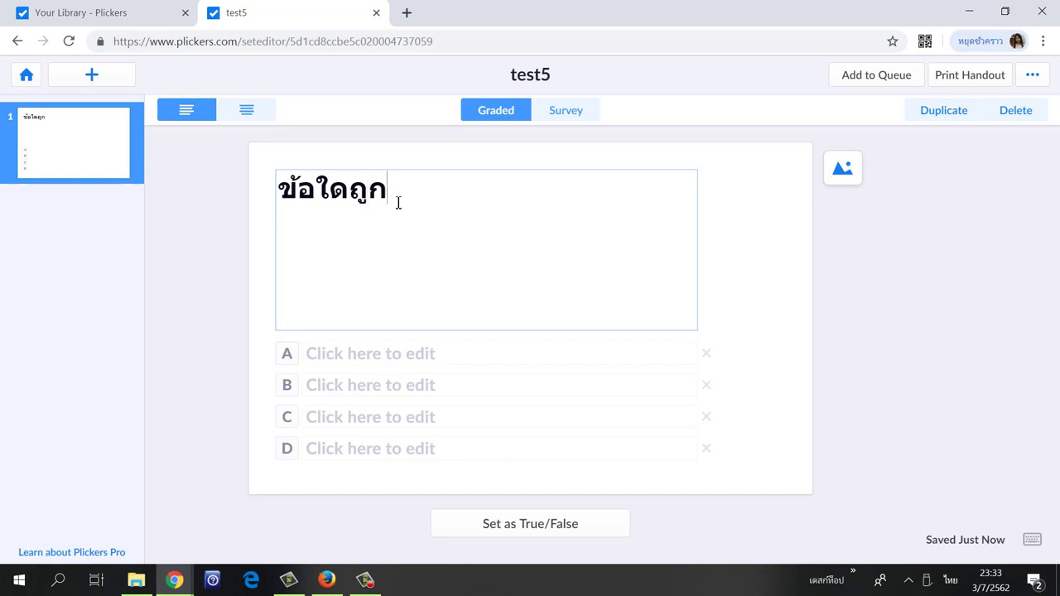
{"action": "key", "text": "grave"}
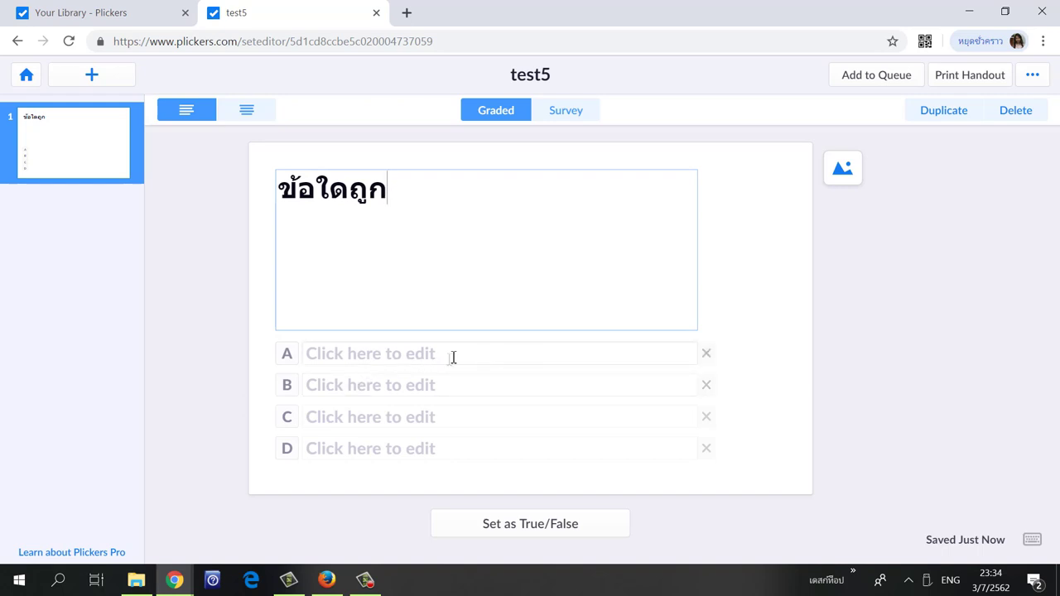
Step: Add the JPG picture named "images" from the Gamification images folder to the question
{"action": "left_click", "coordinate": [841, 174]}
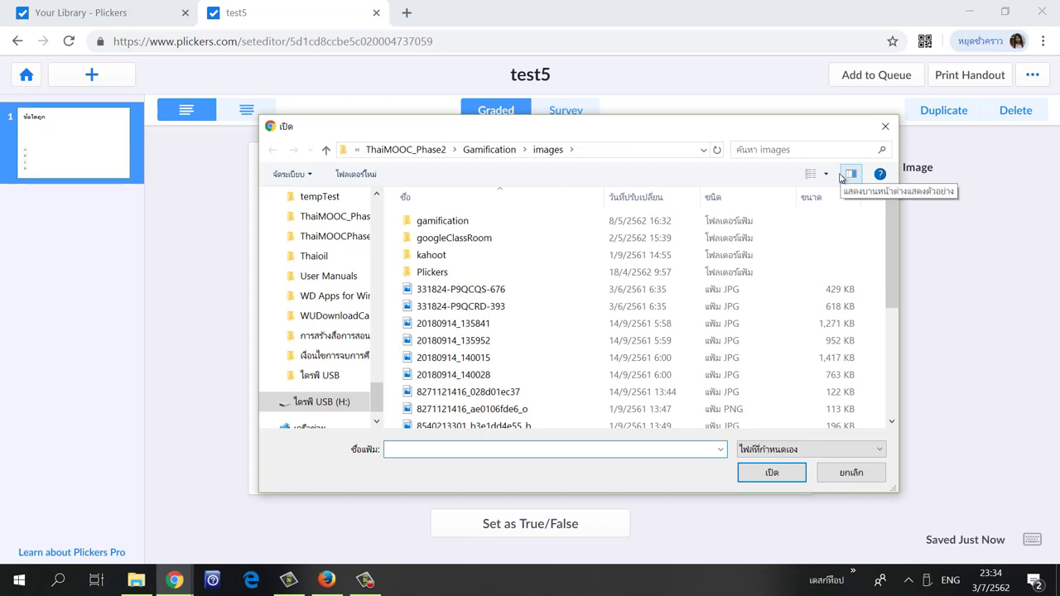
{"action": "scroll", "coordinate": [820, 286], "scroll_direction": "down", "scroll_amount": 4}
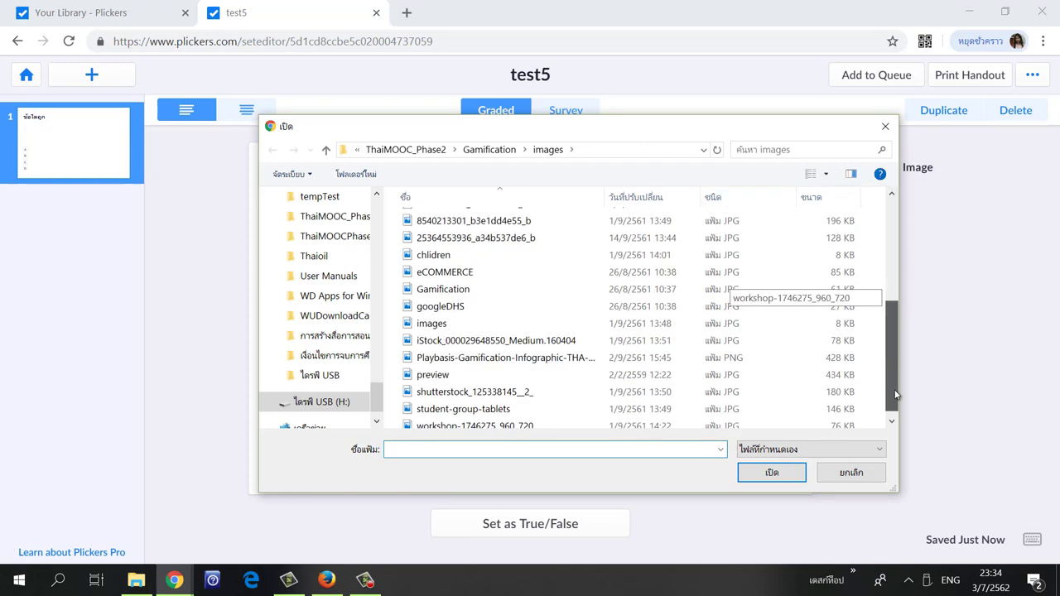
{"action": "left_click", "coordinate": [431, 317]}
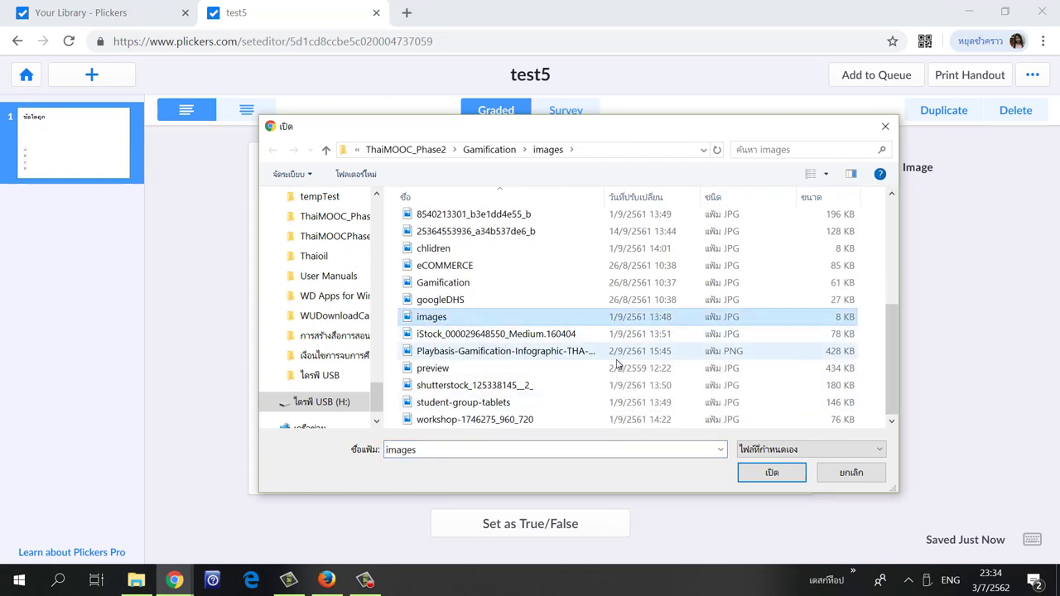
{"action": "left_click", "coordinate": [747, 476]}
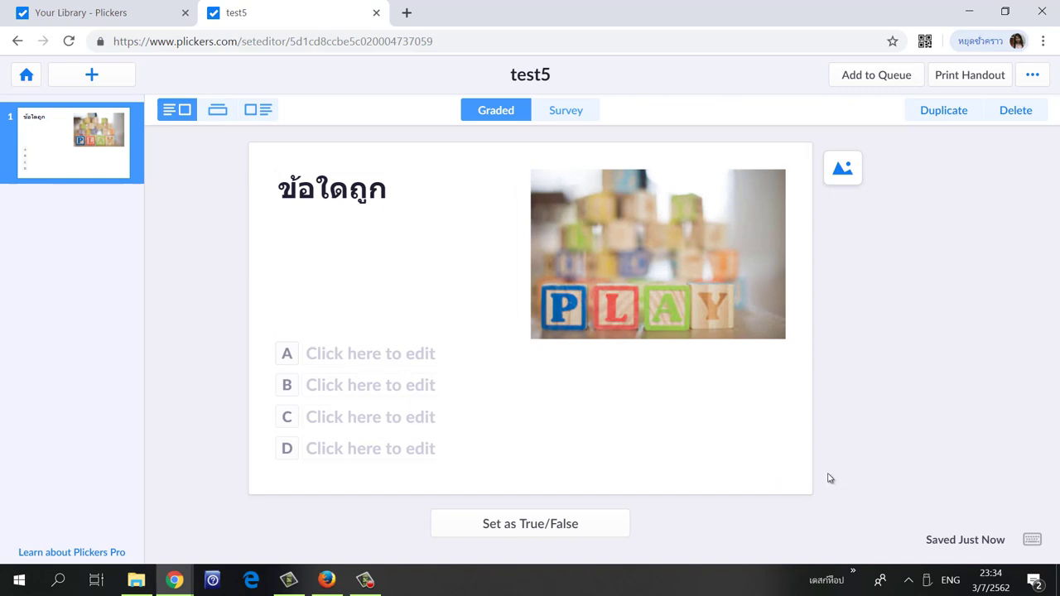
Step: Remove the fourth answer choice and fill in the remaining three choices as r1, y1 and s1
{"action": "left_click", "coordinate": [395, 364]}
{"action": "type", "text": "r1"}
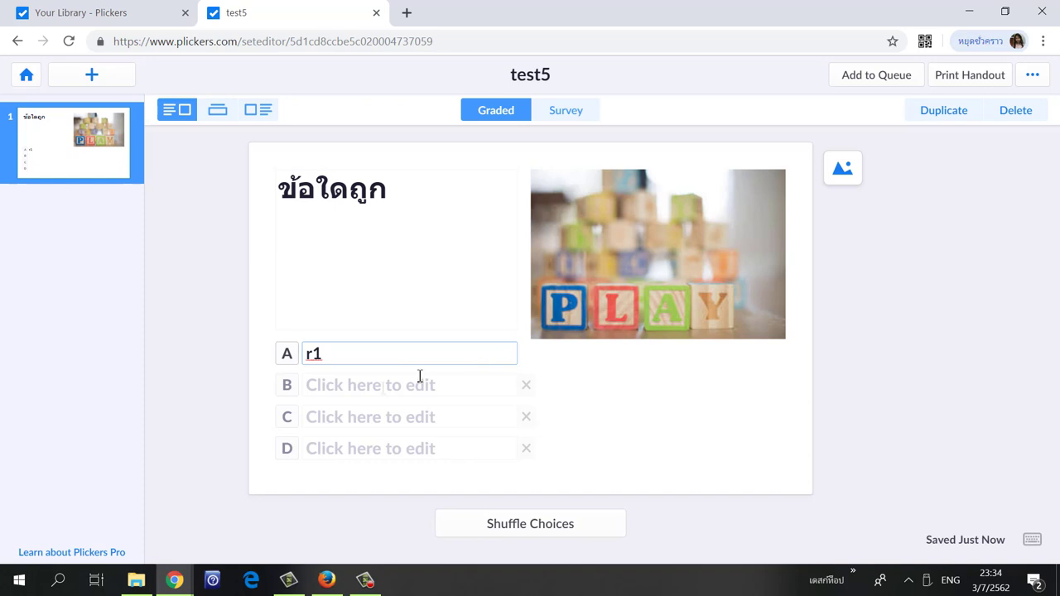
{"action": "left_click", "coordinate": [525, 450]}
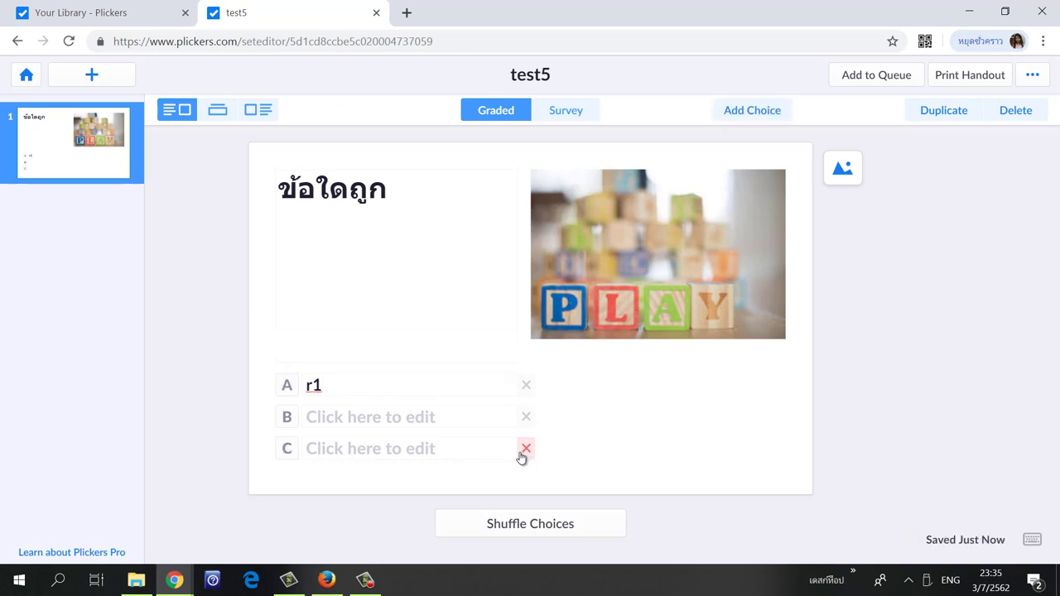
{"action": "left_click", "coordinate": [364, 417]}
{"action": "type", "text": "y1"}
{"action": "left_click", "coordinate": [386, 448]}
{"action": "type", "text": "s1"}
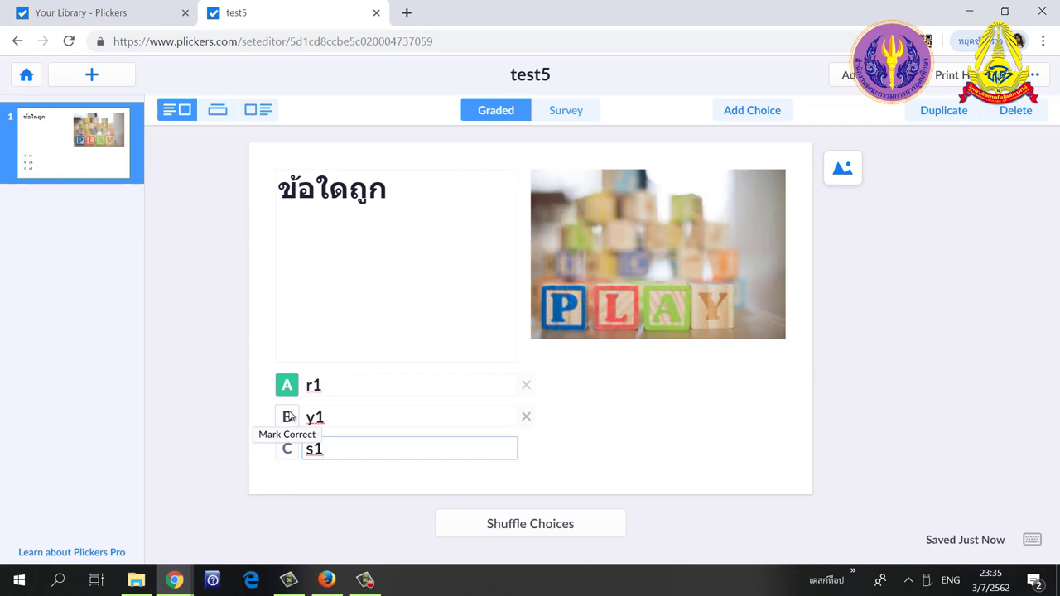
Step: Mark y1 as the correct answer and shuffle the order of the answer choices
{"action": "left_click", "coordinate": [286, 421]}
{"action": "left_click", "coordinate": [285, 419]}
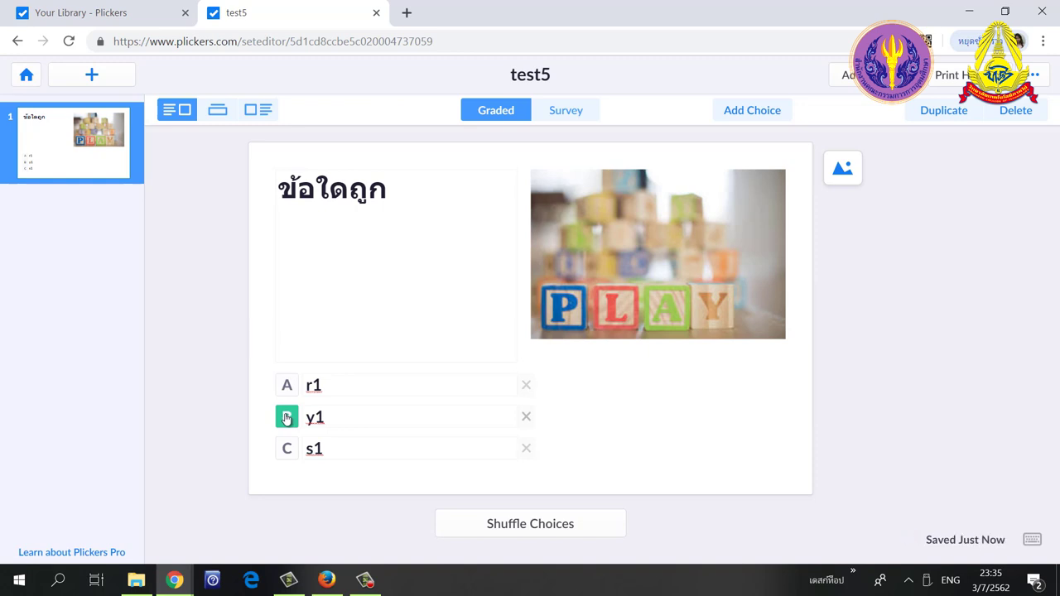
{"action": "left_click", "coordinate": [518, 530]}
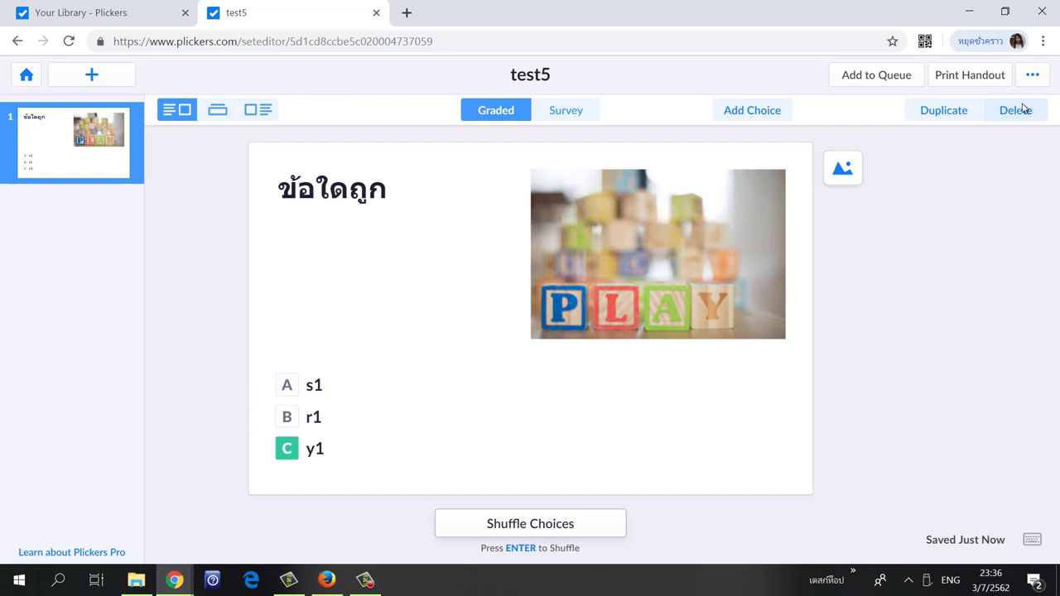
Step: Open the options for adding the test5 set to a class queue
{"action": "left_click", "coordinate": [872, 77]}
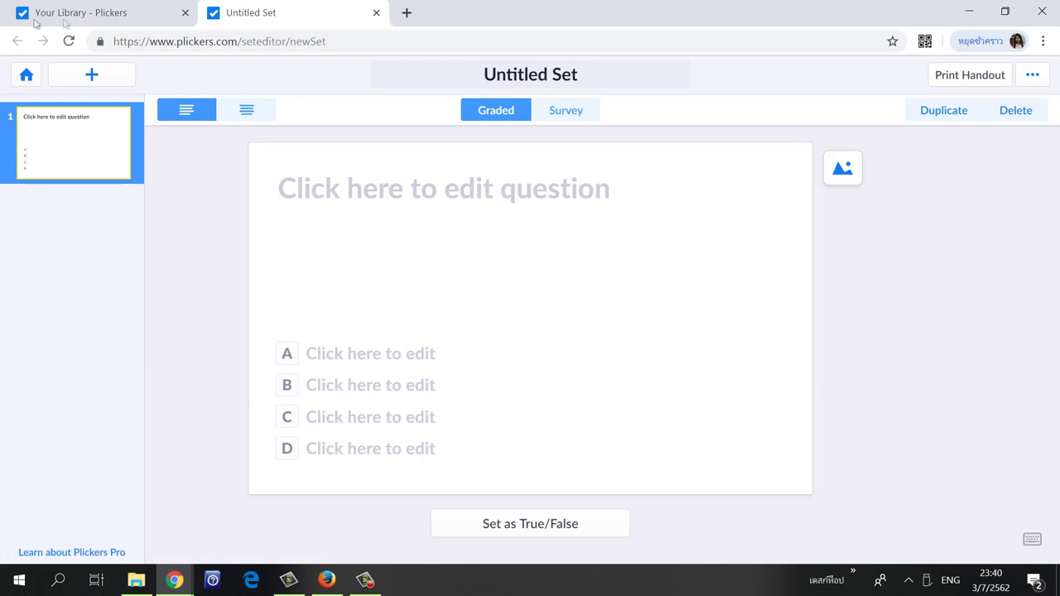
Step: Enter "rty" as the question text of the untitled set and add the set to the EDU509-2 class queue
{"action": "left_click", "coordinate": [312, 199]}
{"action": "type", "text": "rty"}
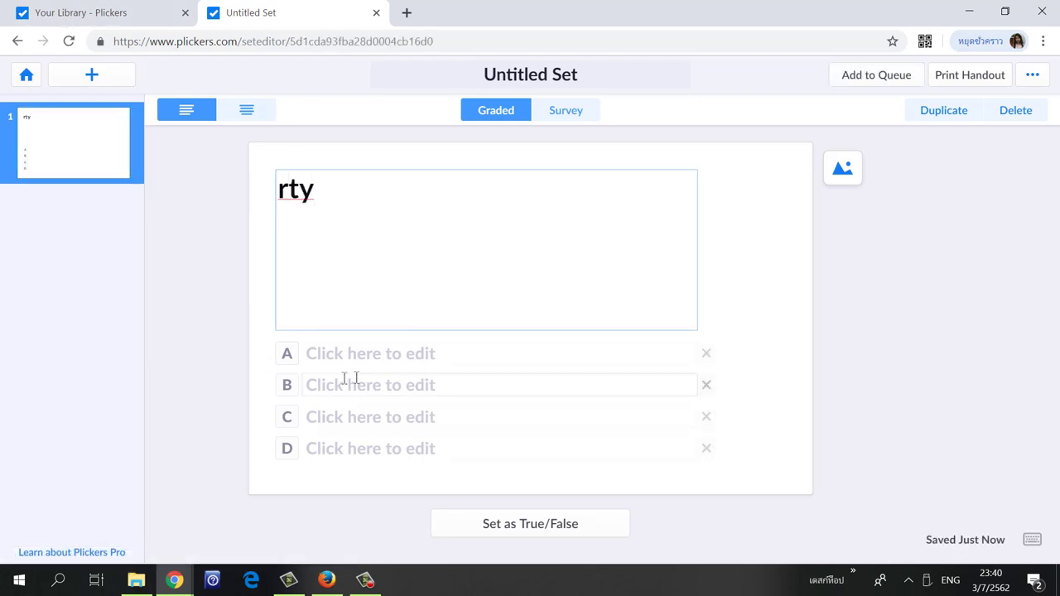
{"action": "left_click", "coordinate": [896, 75]}
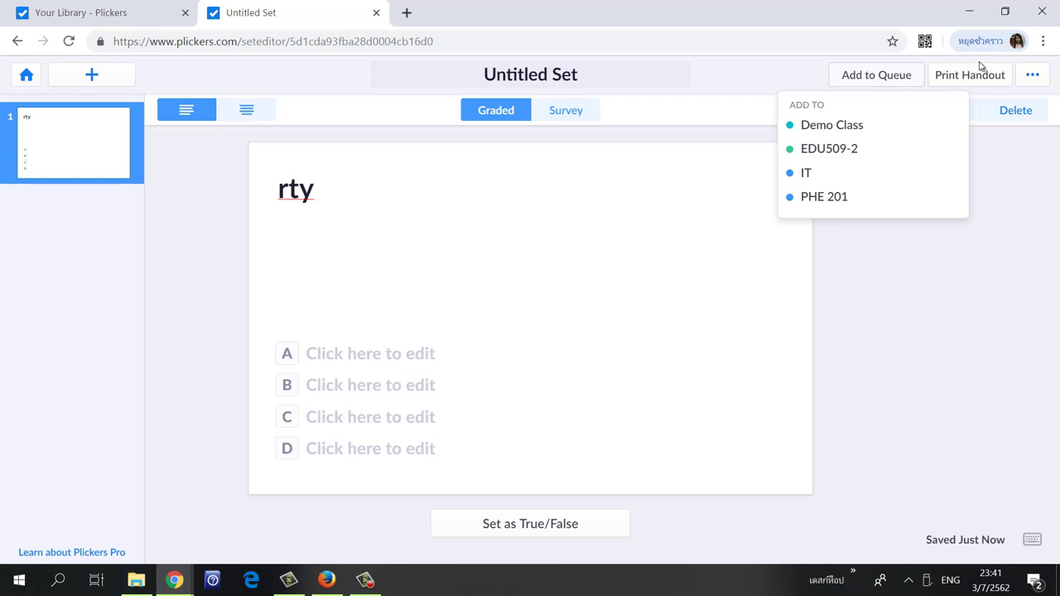
{"action": "left_click", "coordinate": [835, 150]}
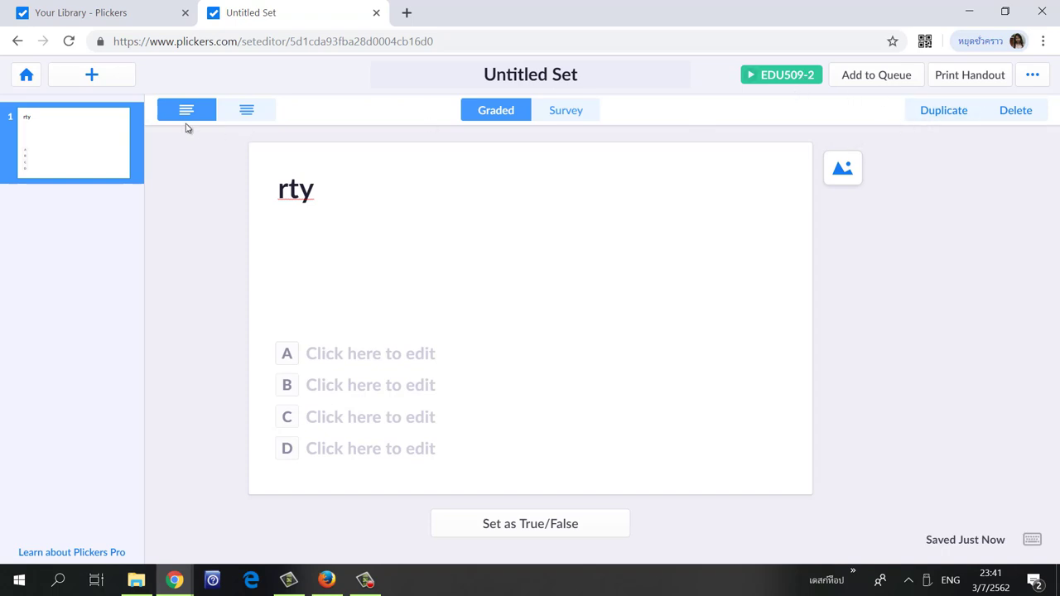
Step: Close the set editor and add the library set "พื้นฐานระบบสารสนเทศสาธารณสุข" to the EDU509-2 class queue
{"action": "left_click", "coordinate": [376, 12]}
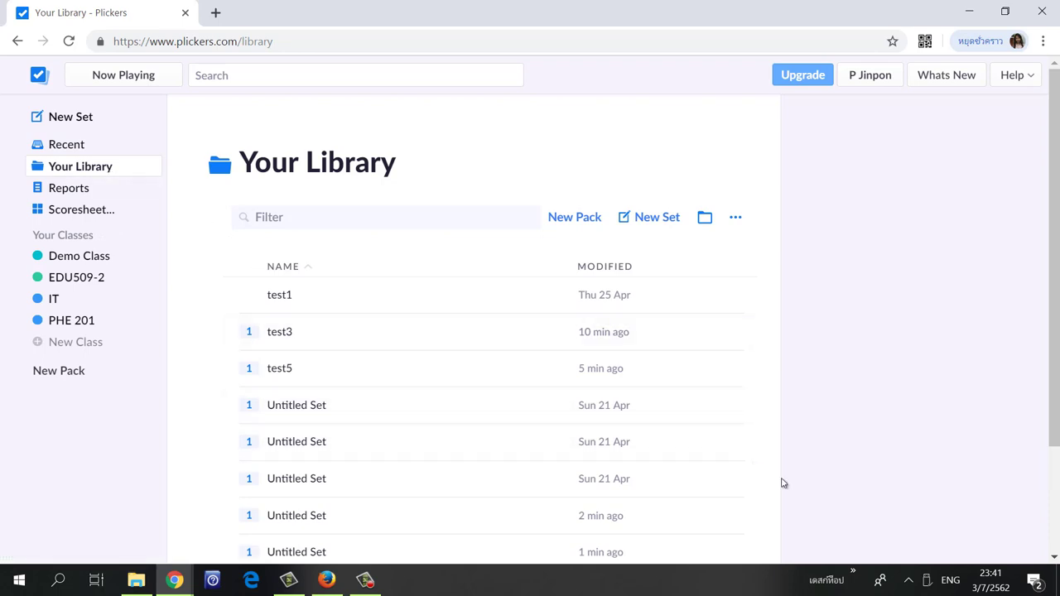
{"action": "scroll", "coordinate": [786, 472], "scroll_direction": "down", "scroll_amount": 3}
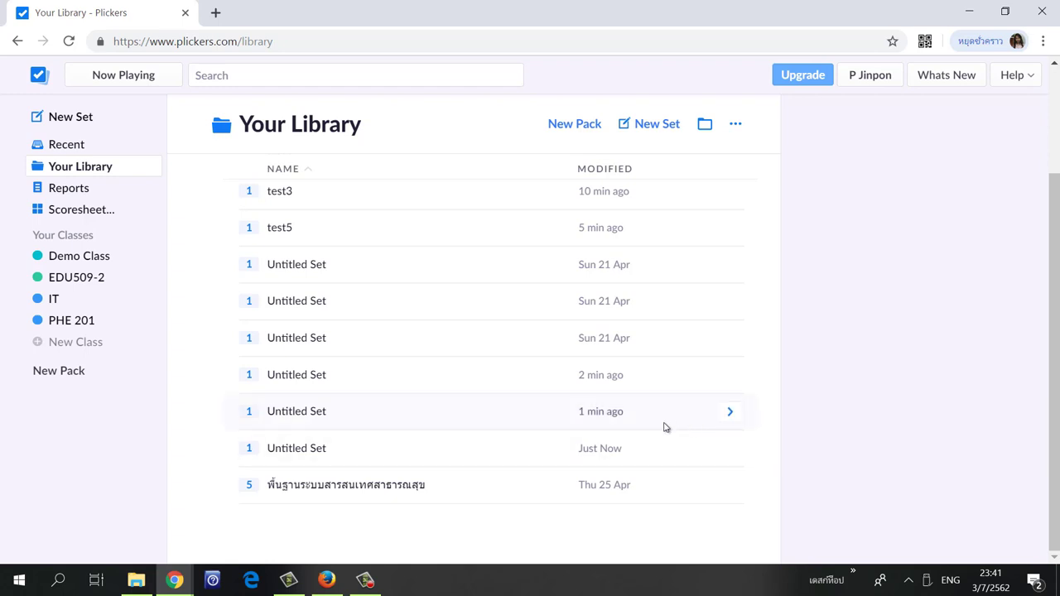
{"action": "left_click", "coordinate": [329, 485]}
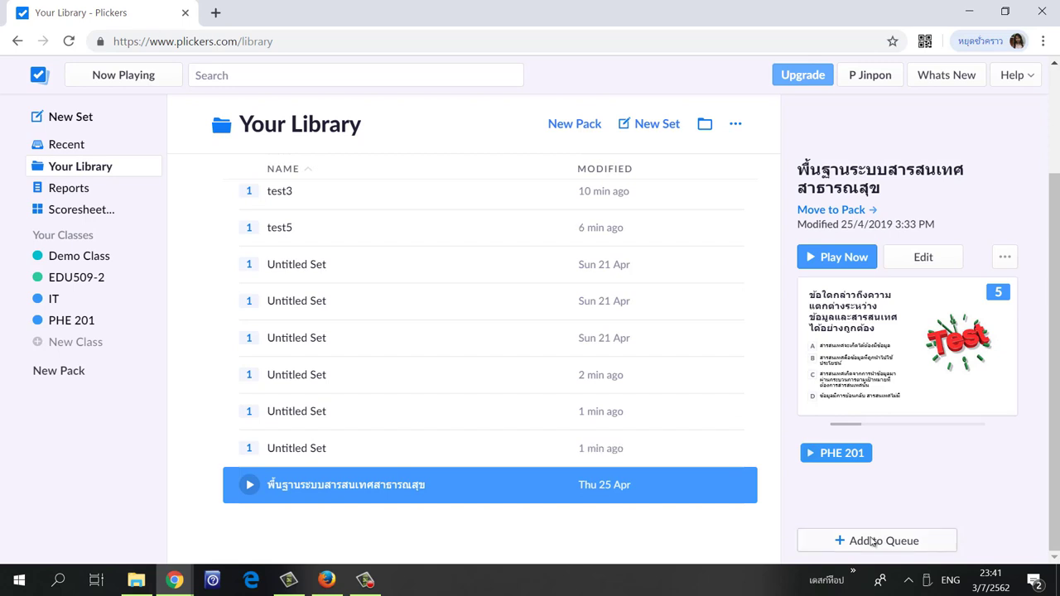
{"action": "left_click", "coordinate": [872, 542]}
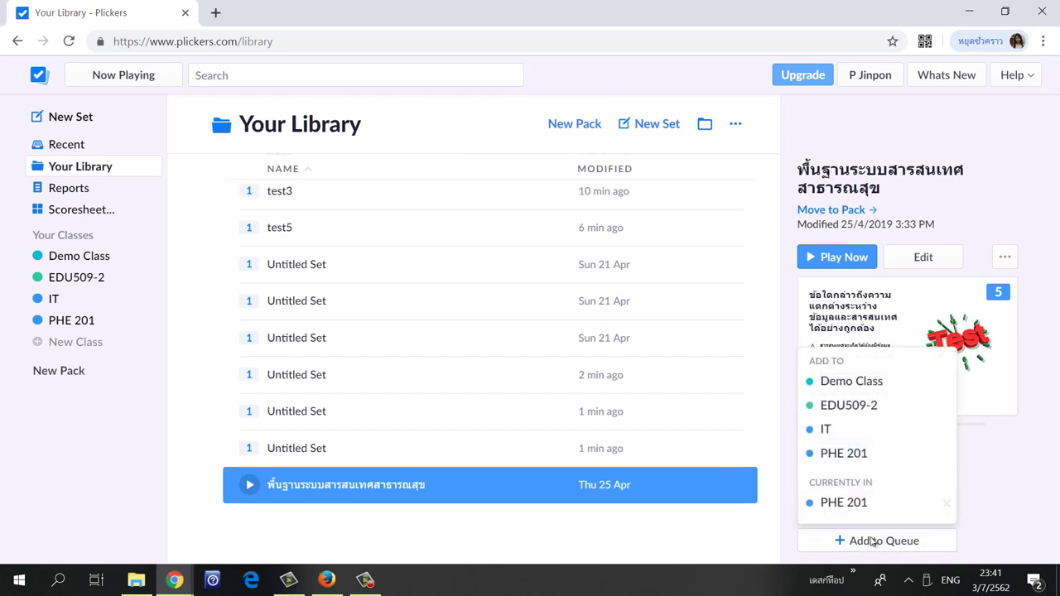
{"action": "left_click", "coordinate": [850, 414]}
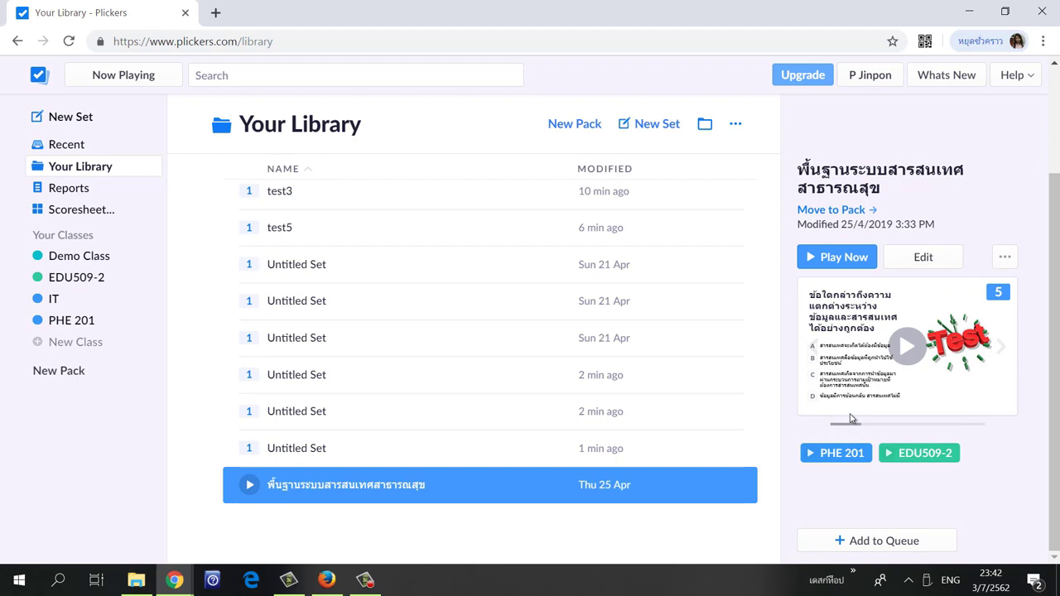